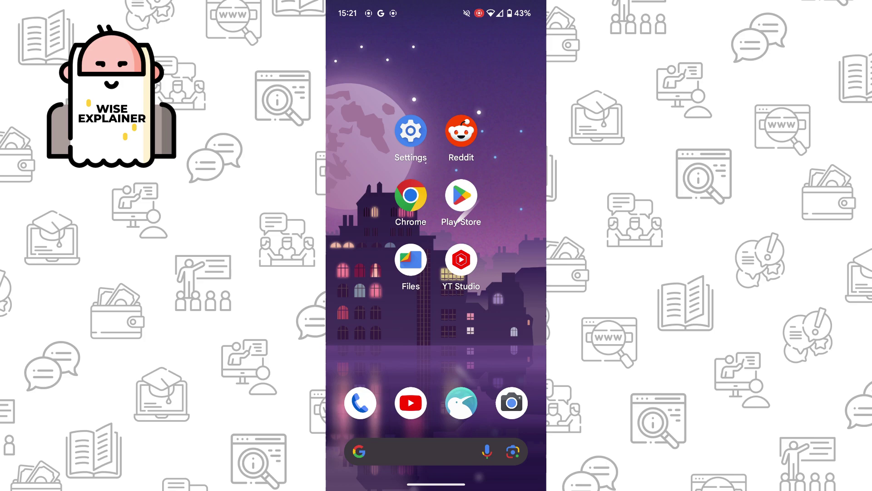
Step: Copy the share link of YouTube's '50 YouTubers Fight For $1,000,000' video, then go home
{"action": "left_click", "coordinate": [411, 403]}
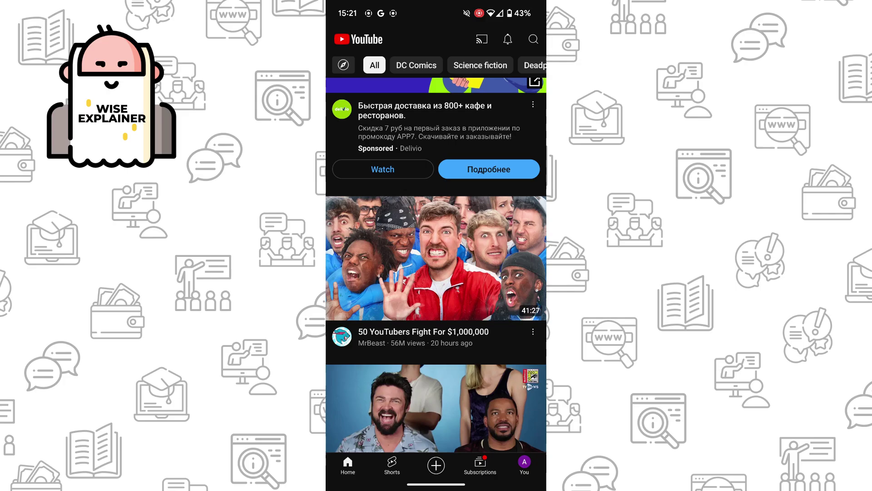
{"action": "left_click", "coordinate": [533, 331]}
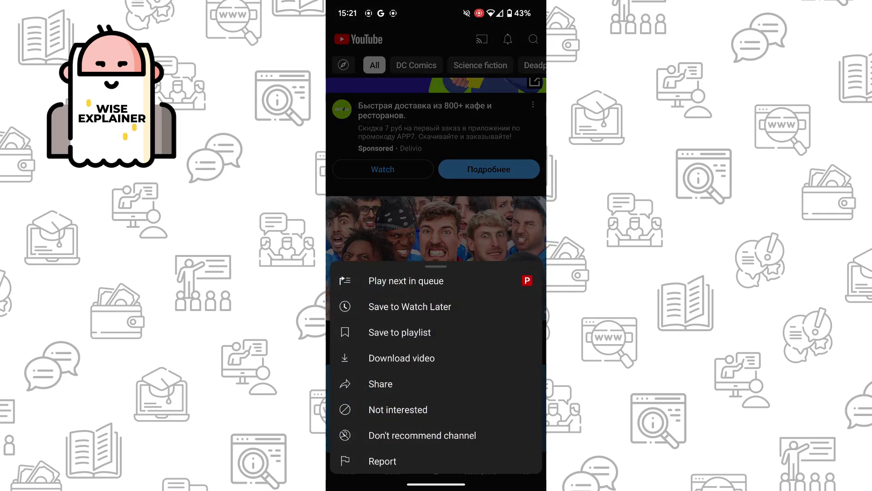
{"action": "left_click", "coordinate": [380, 384]}
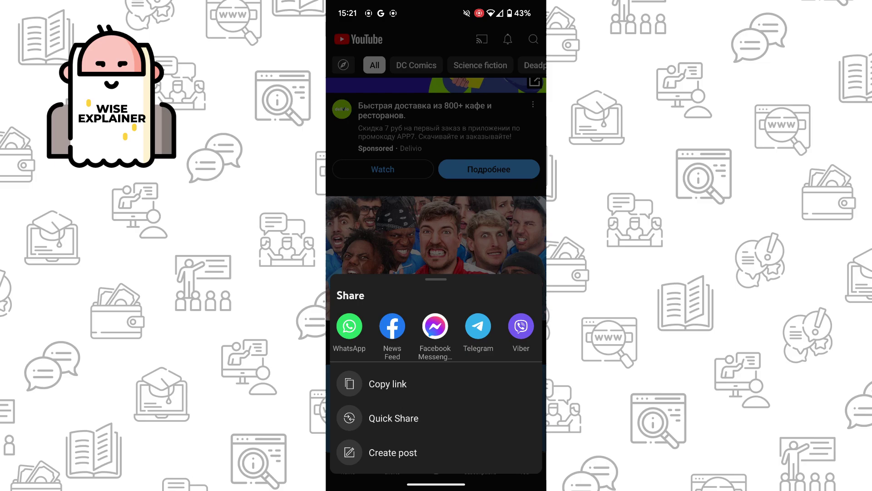
{"action": "left_click", "coordinate": [441, 386]}
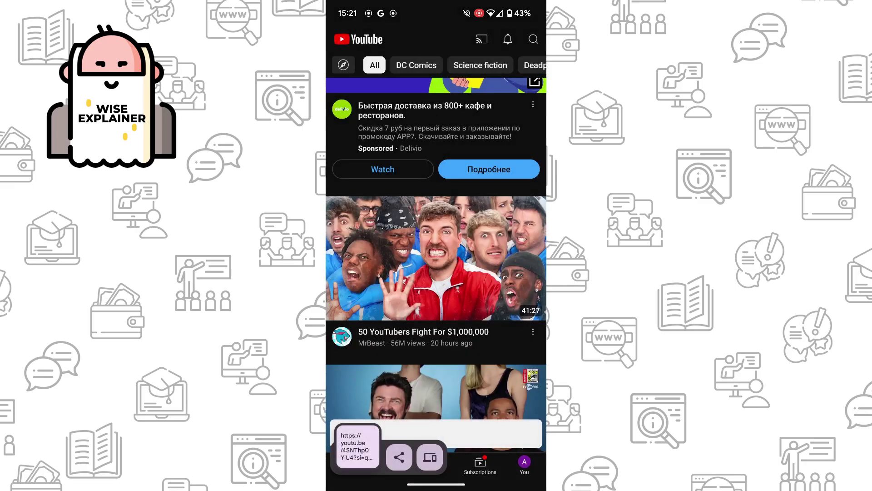
{"action": "left_click_drag", "start_coordinate": [436, 484], "coordinate": [436, 307]}
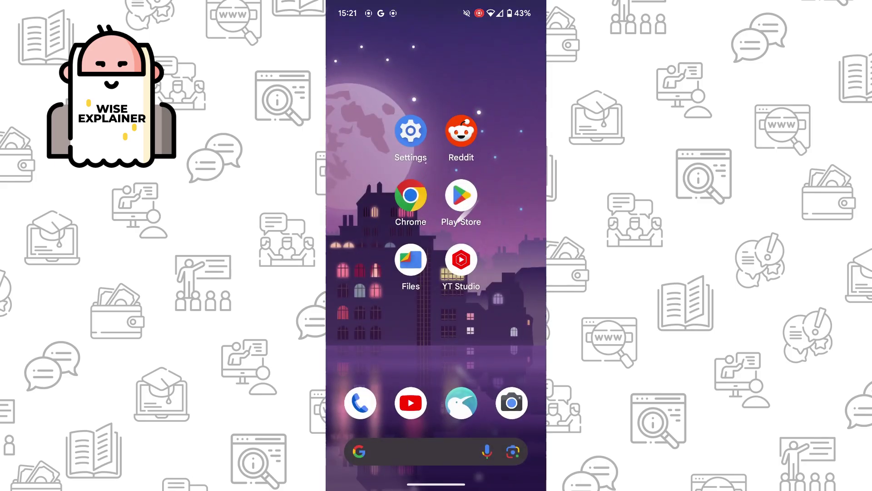
Step: Create a new Reddit post from Communities and enter the title 'Do you like it?'
{"action": "left_click", "coordinate": [461, 131]}
{"action": "left_click_drag", "start_coordinate": [546, 227], "coordinate": [505, 227]}
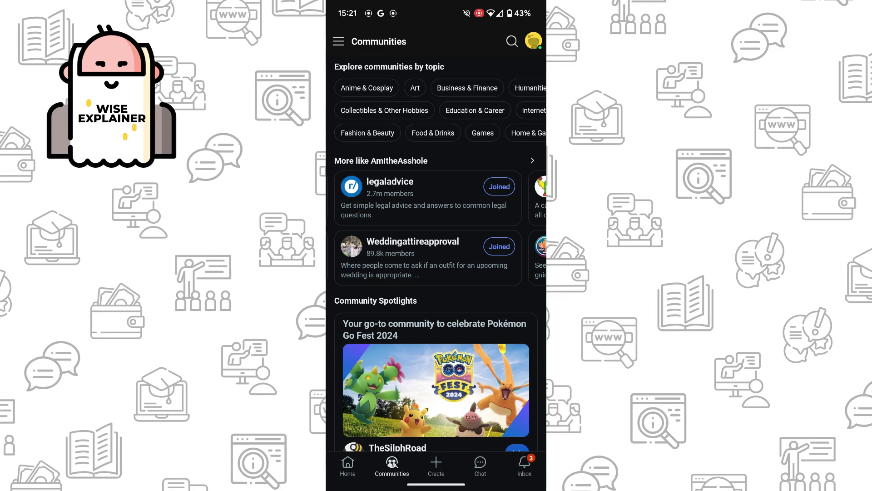
{"action": "left_click", "coordinate": [436, 466]}
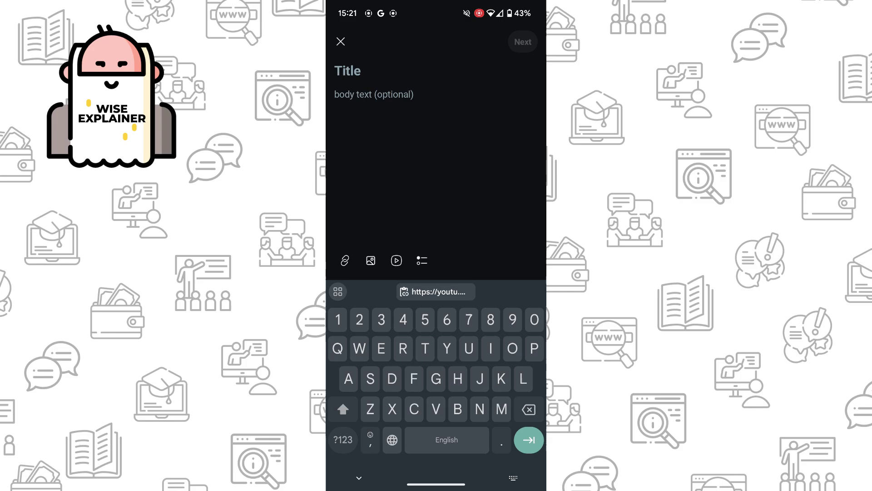
{"action": "type", "text": "Do"}
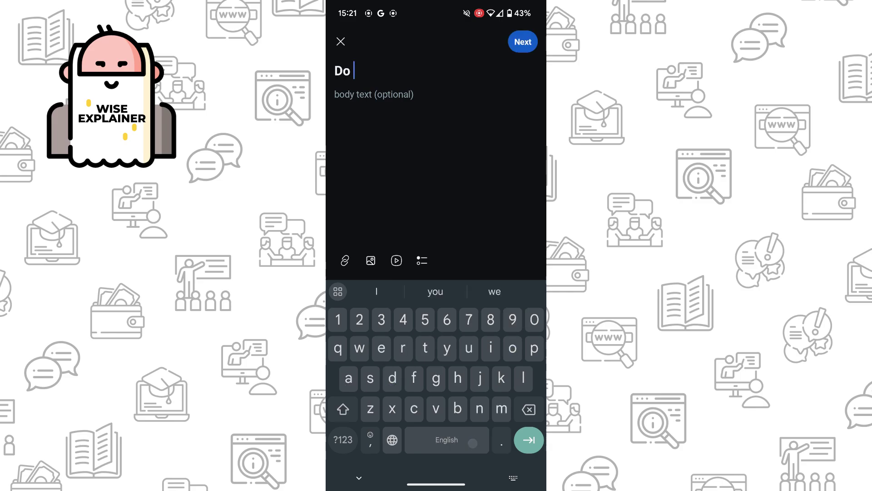
{"action": "type", "text": " you like"}
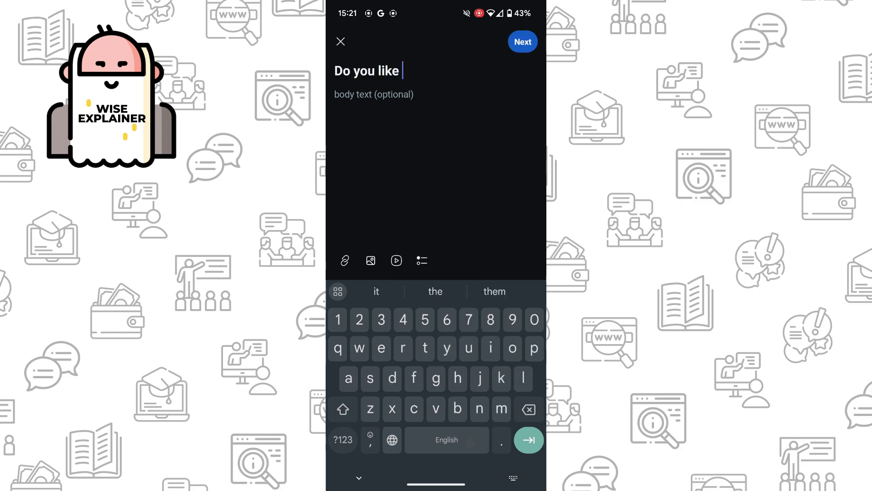
{"action": "type", "text": " ot"}
{"action": "left_click", "coordinate": [343, 439]}
{"action": "type", "text": "?"}
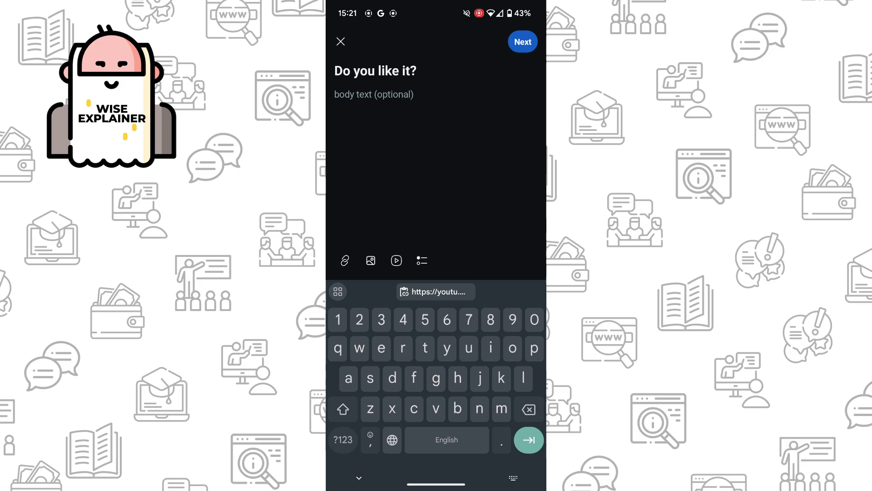
Step: Paste the copied YouTube video URL as the post's link and continue to community selection
{"action": "left_click", "coordinate": [344, 260]}
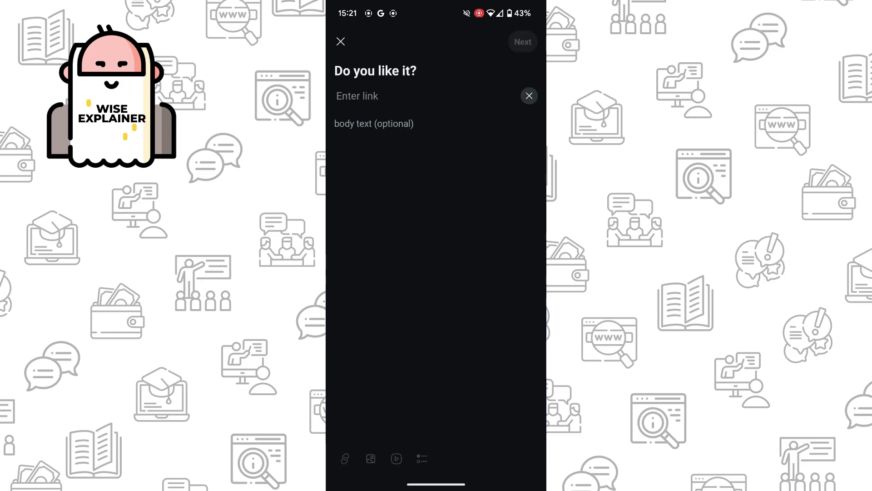
{"action": "left_click", "coordinate": [411, 98]}
{"action": "left_click", "coordinate": [436, 291]}
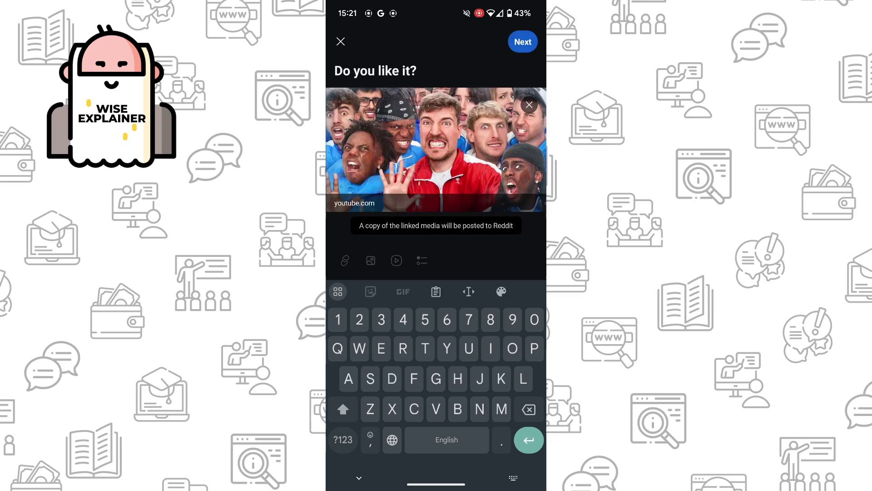
{"action": "left_click", "coordinate": [523, 41]}
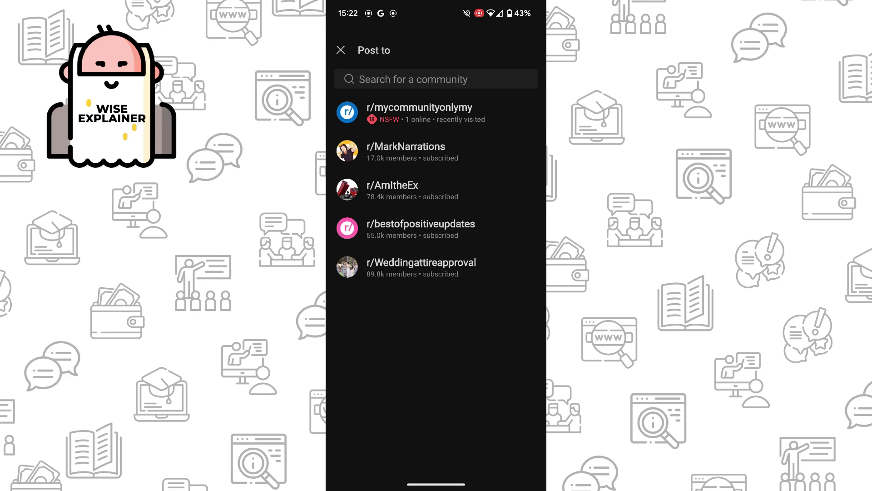
Step: Choose r/MarkNarrations as the community and publish the post
{"action": "left_click", "coordinate": [407, 151]}
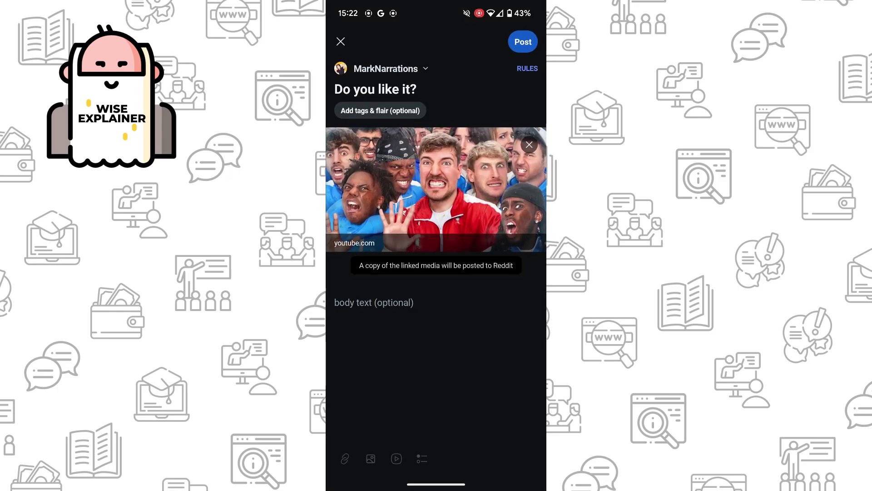
{"action": "left_click", "coordinate": [523, 42]}
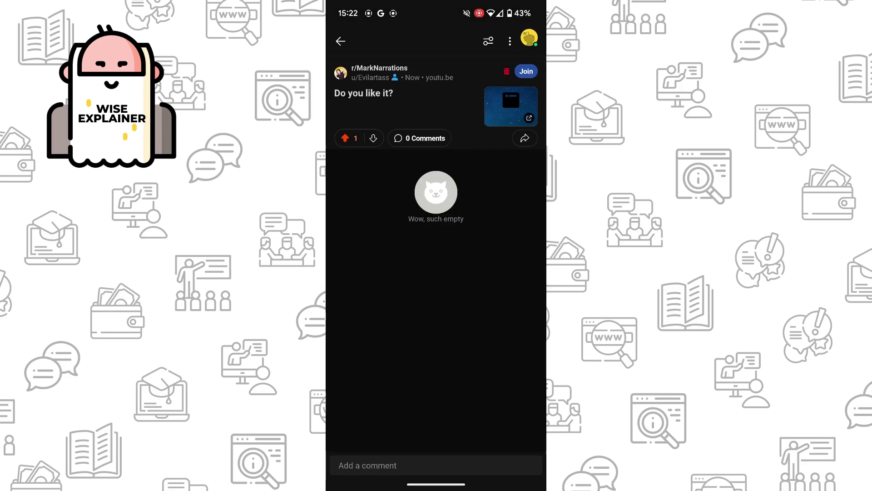